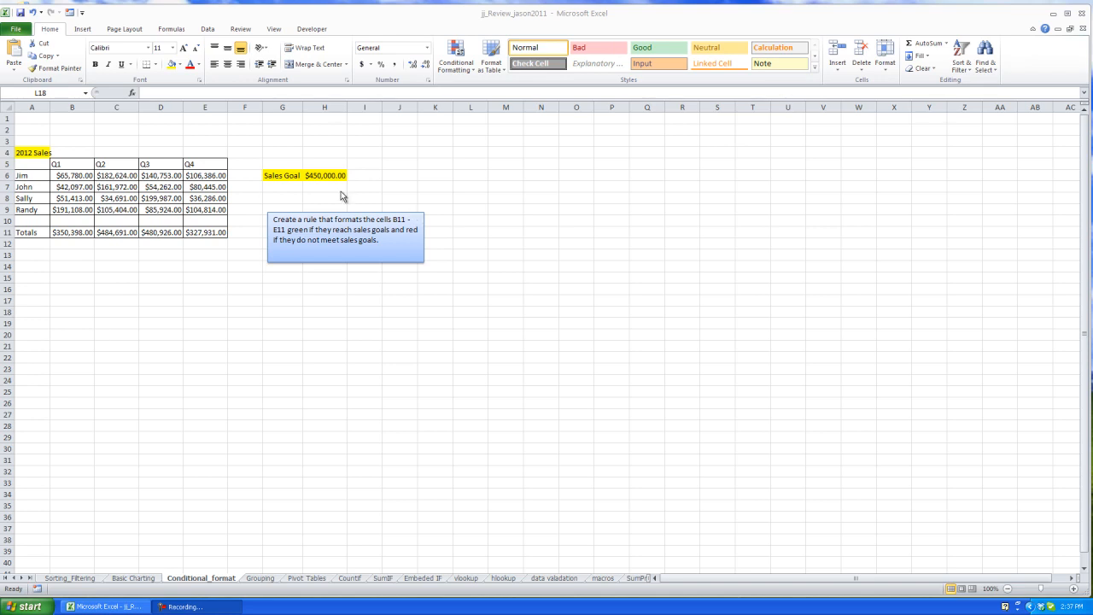
Widen column A slightly so that the 2012 Sales heading fits inside its cell.
left_click(45, 110)
left_click_drag(49, 107, 53, 108)
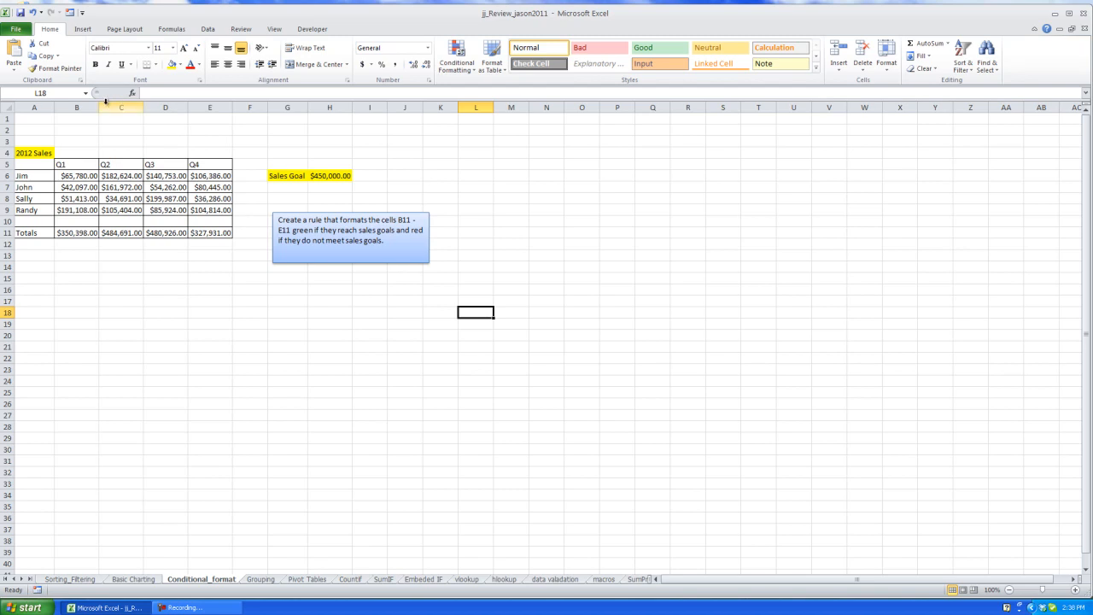
Review the sales goal in H6, the quarter headings in row 5, the totals in B11:E11 and the conditional formatting options.
left_click(316, 176)
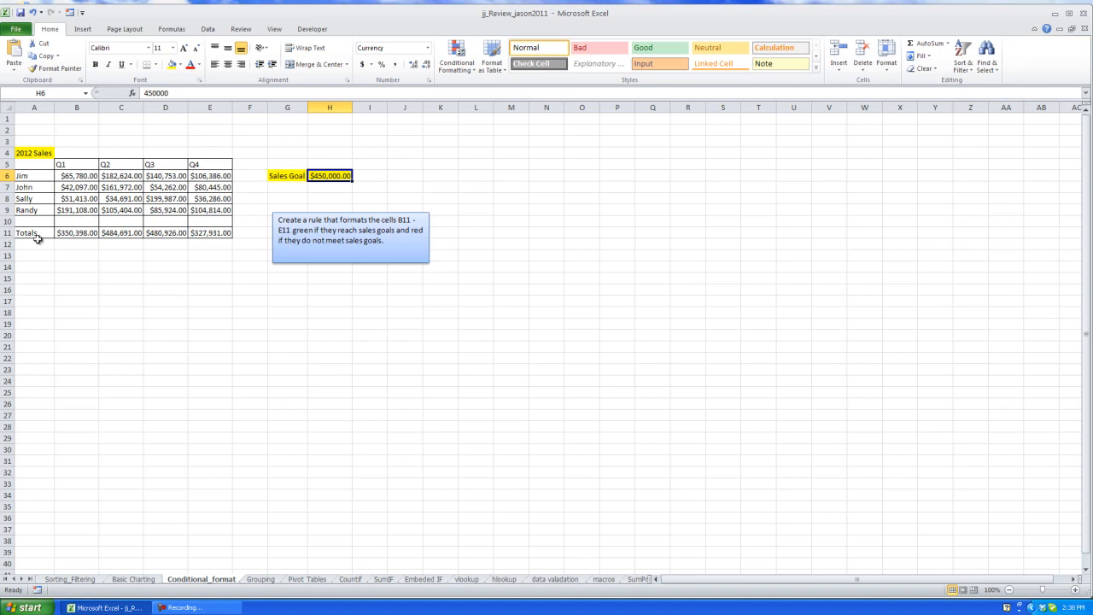
left_click(86, 164)
left_click(168, 163)
left_click(215, 163)
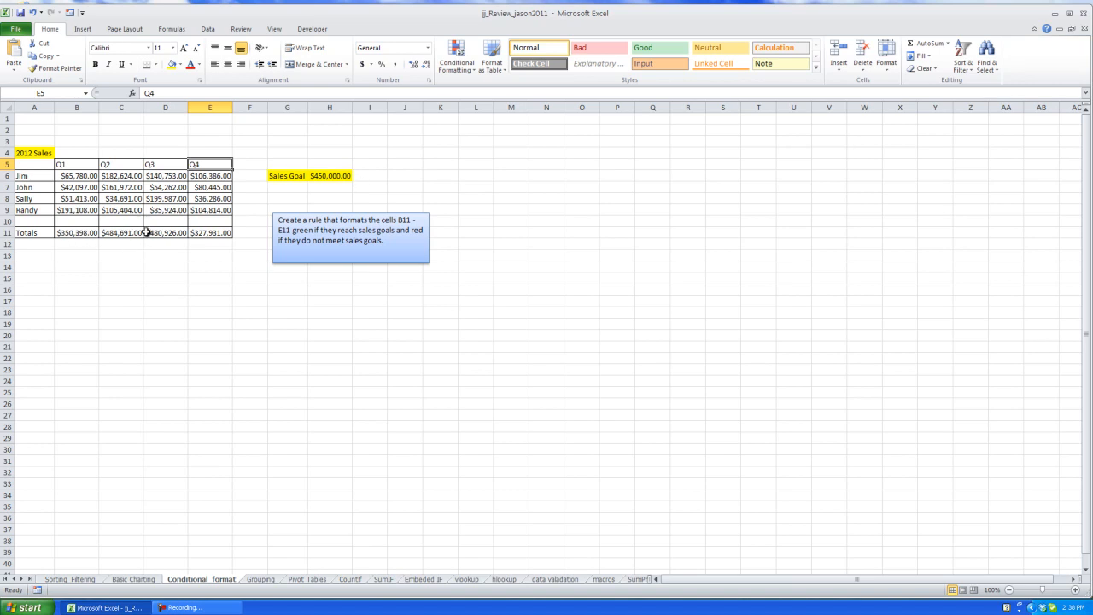
left_click_drag(96, 233, 213, 232)
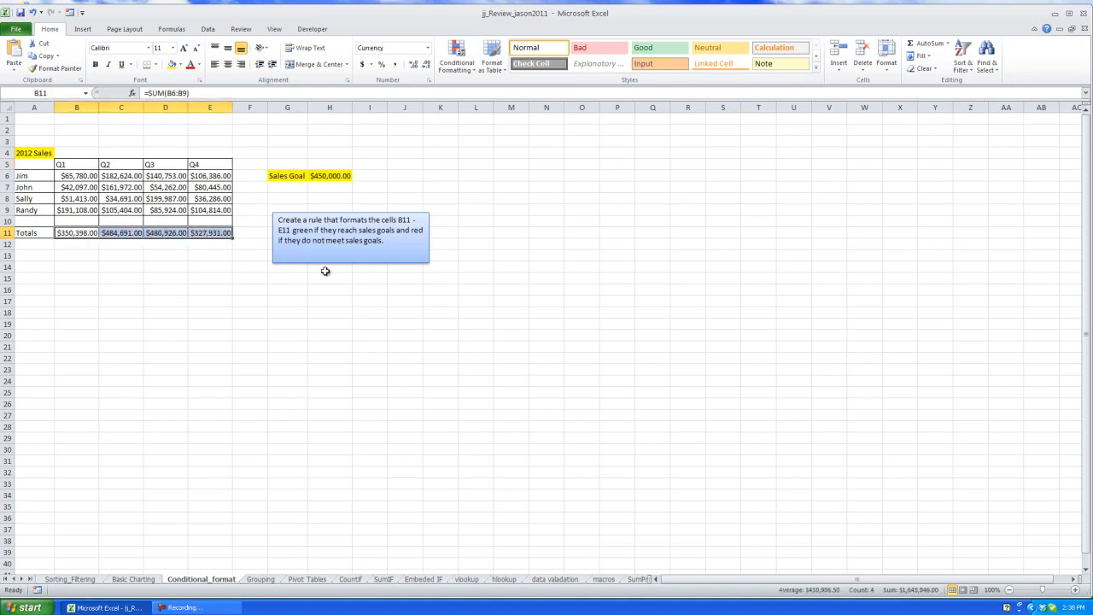
left_click(130, 232)
left_click(183, 235)
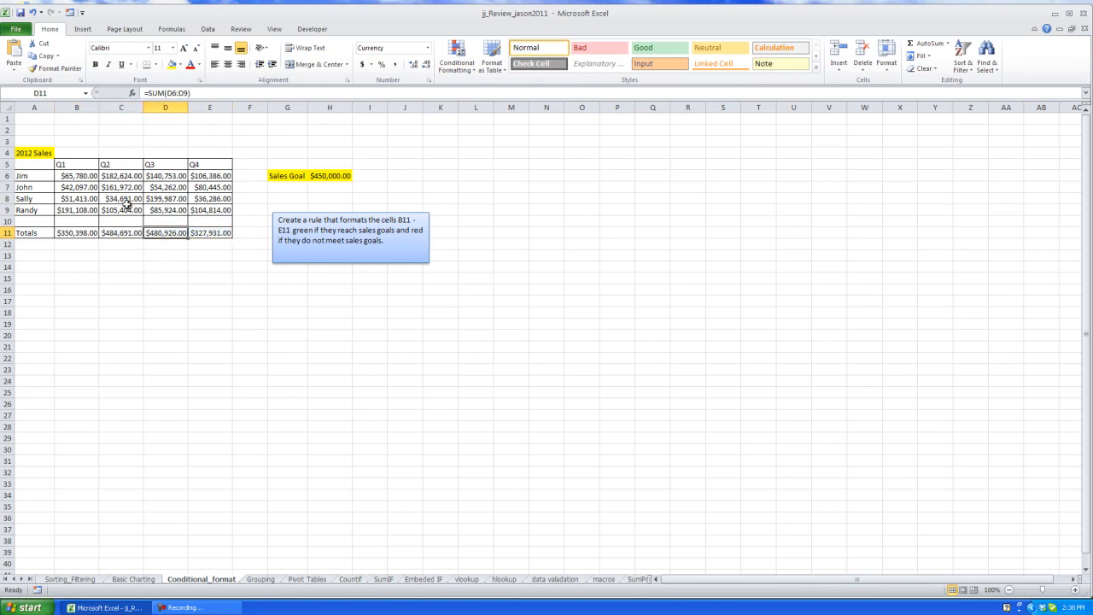
left_click(81, 235)
left_click(212, 234)
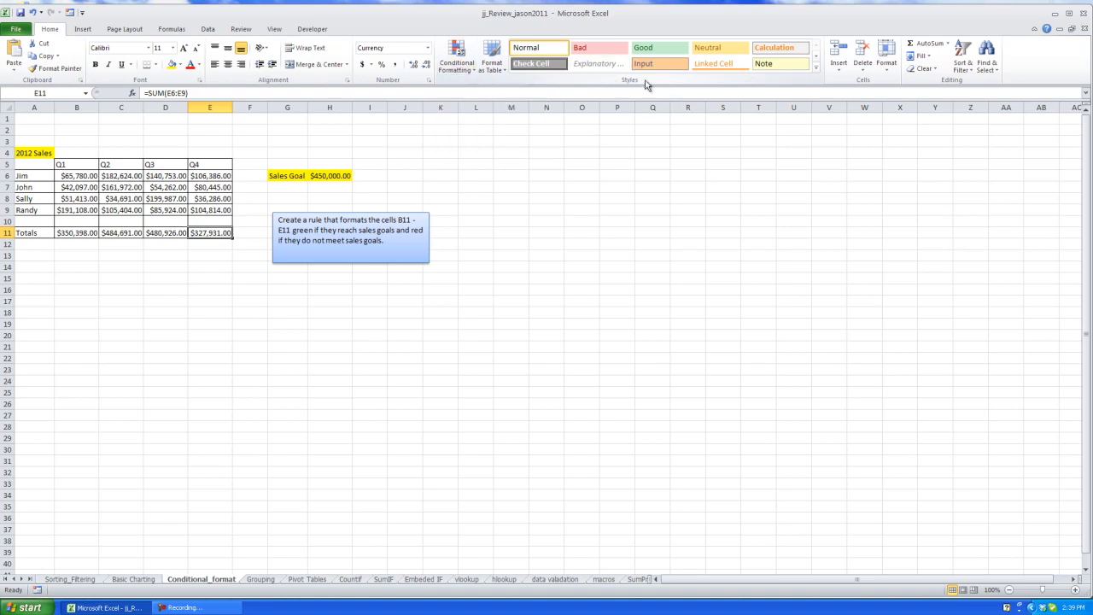
left_click(468, 73)
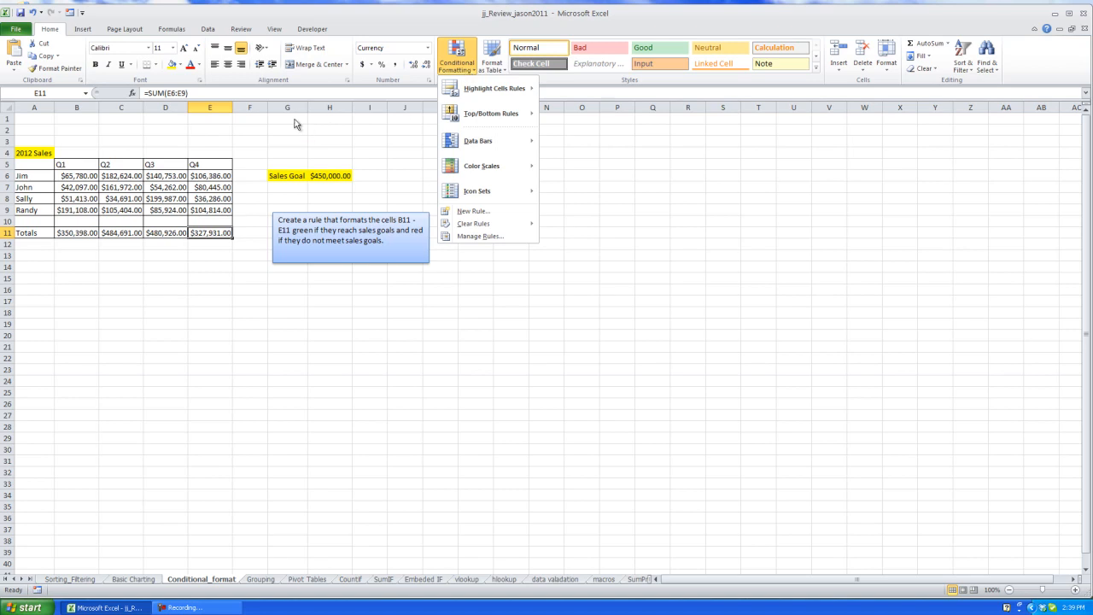
left_click(85, 232)
left_click(84, 230)
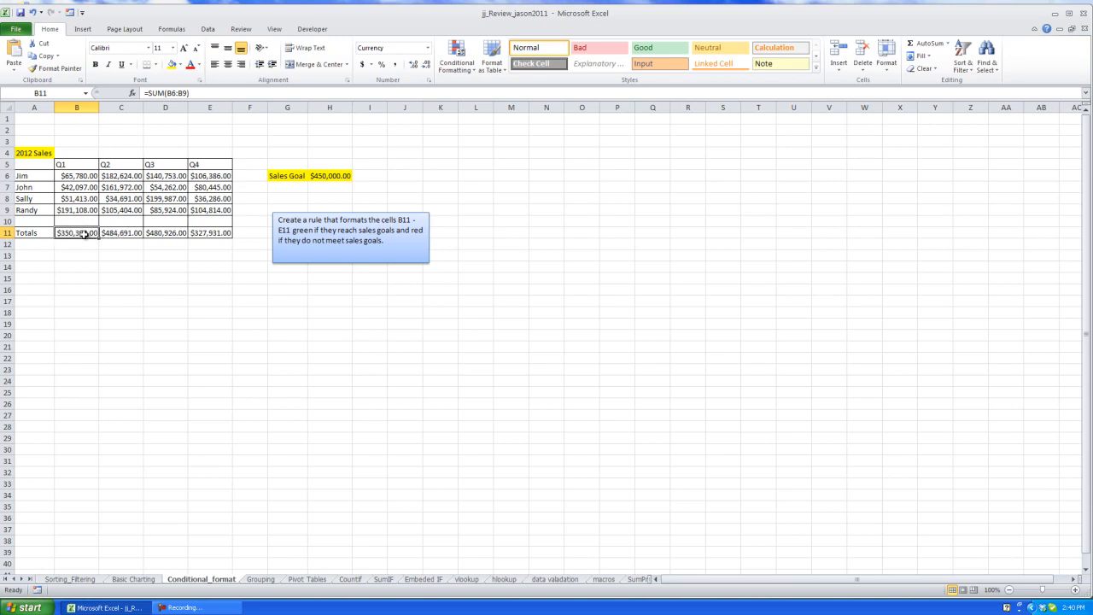
Add a Less Than 450000 highlight rule to the totals in B11:E11 using Light Red Fill with Dark Red Text.
left_click_drag(86, 234, 213, 233)
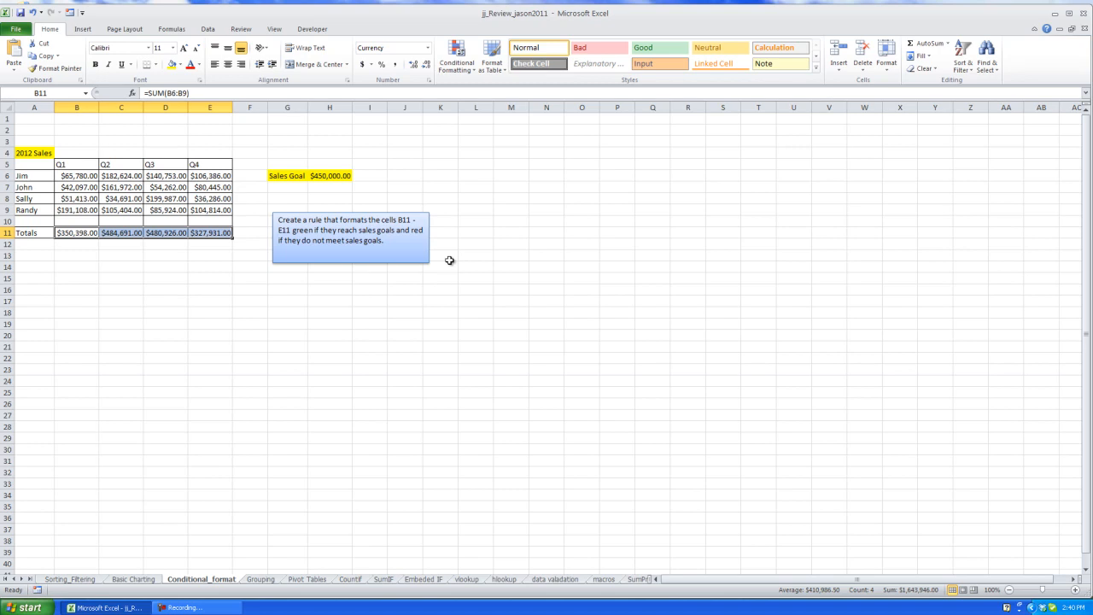
left_click(463, 75)
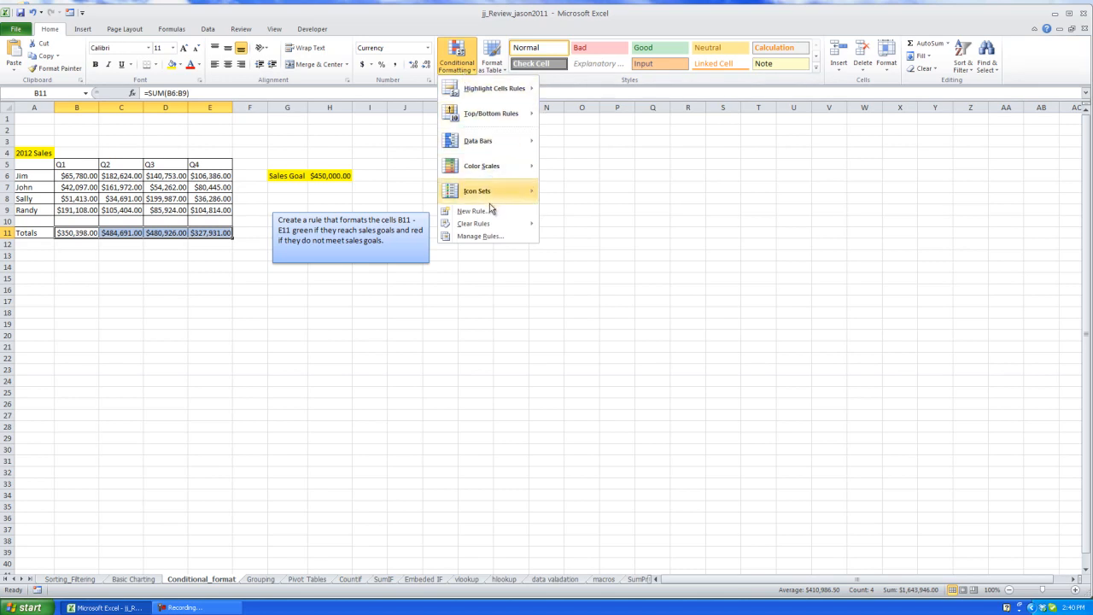
mouse_move(487, 196)
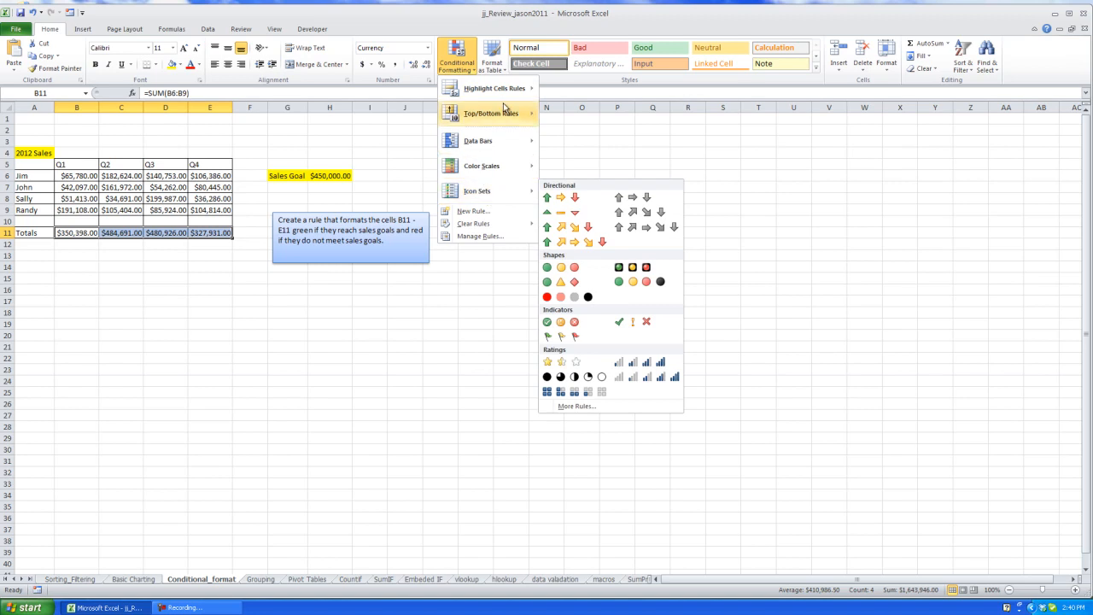
mouse_move(510, 89)
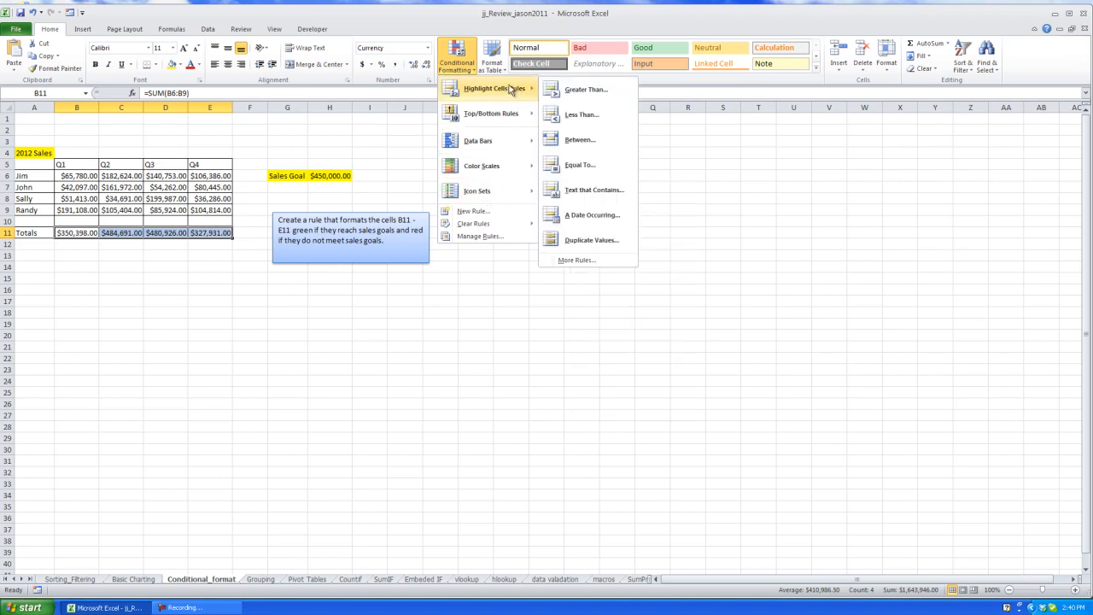
left_click(581, 115)
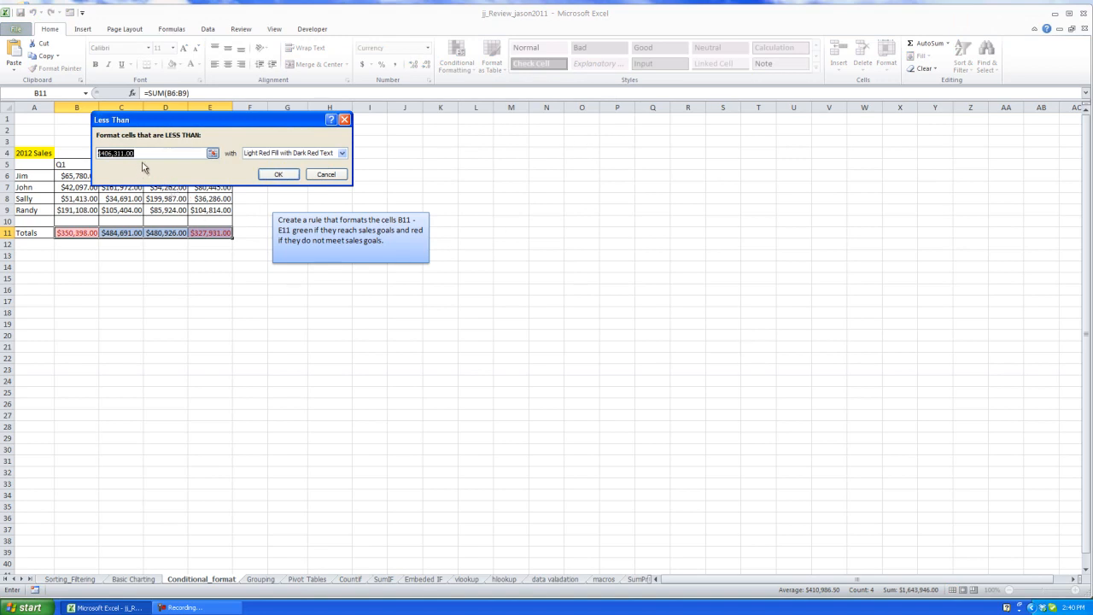
type("450")
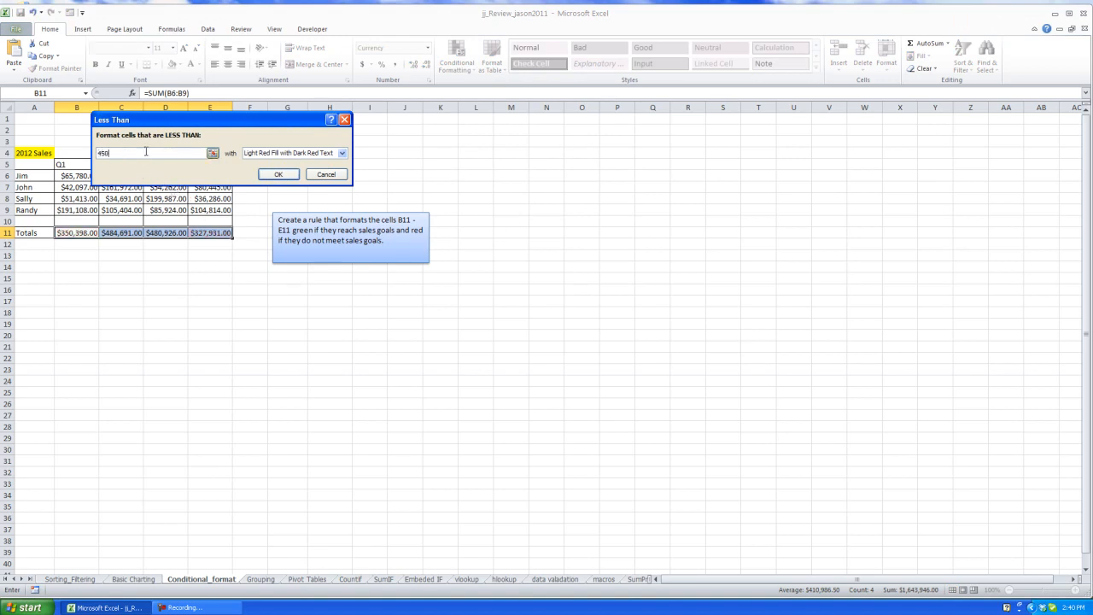
type("000")
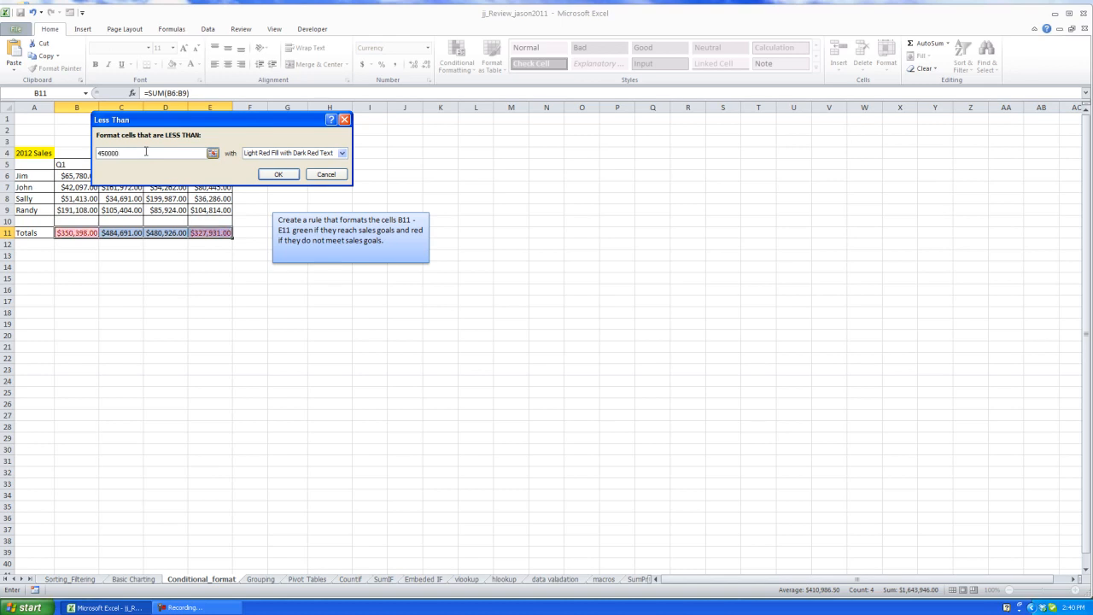
left_click(278, 154)
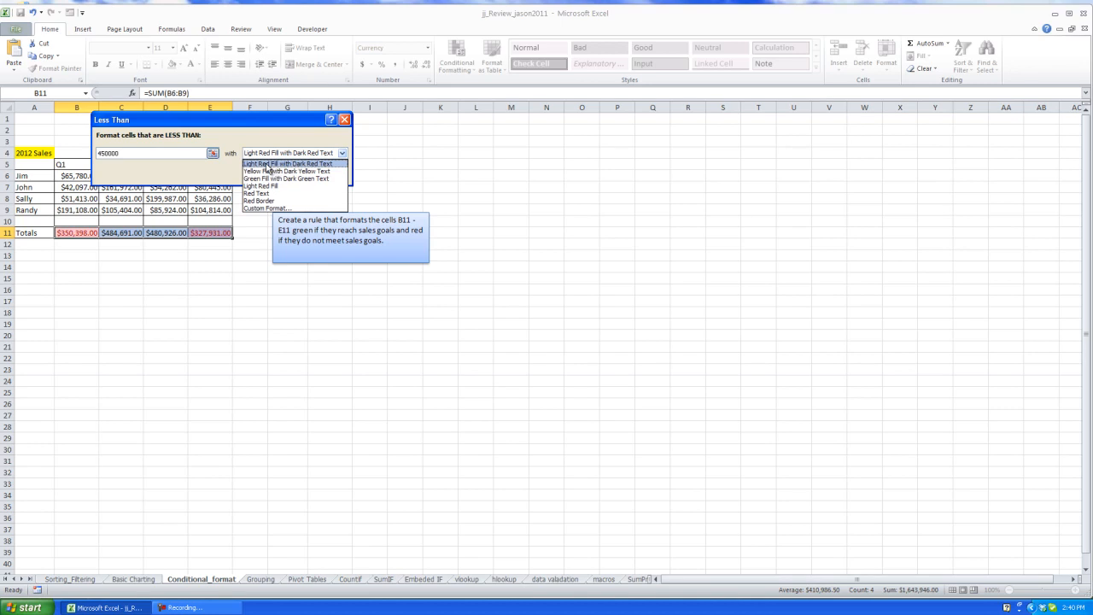
left_click(332, 164)
left_click(275, 178)
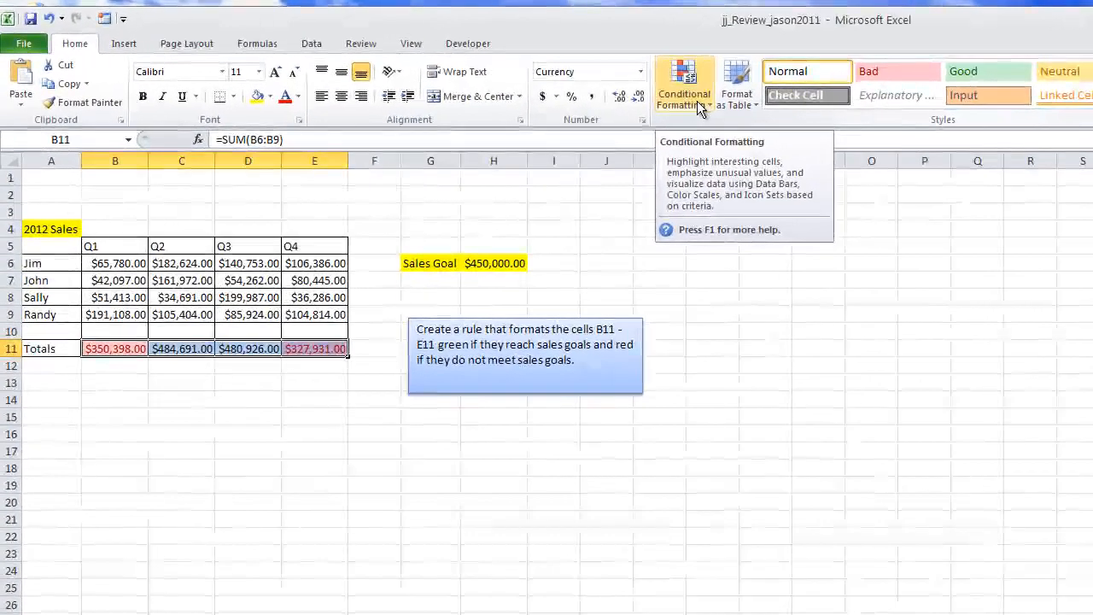
Add a Greater Than 450000 highlight rule to B11:E11 using Green Fill with Dark Green Text, then deselect the range.
left_click(481, 71)
mouse_move(505, 90)
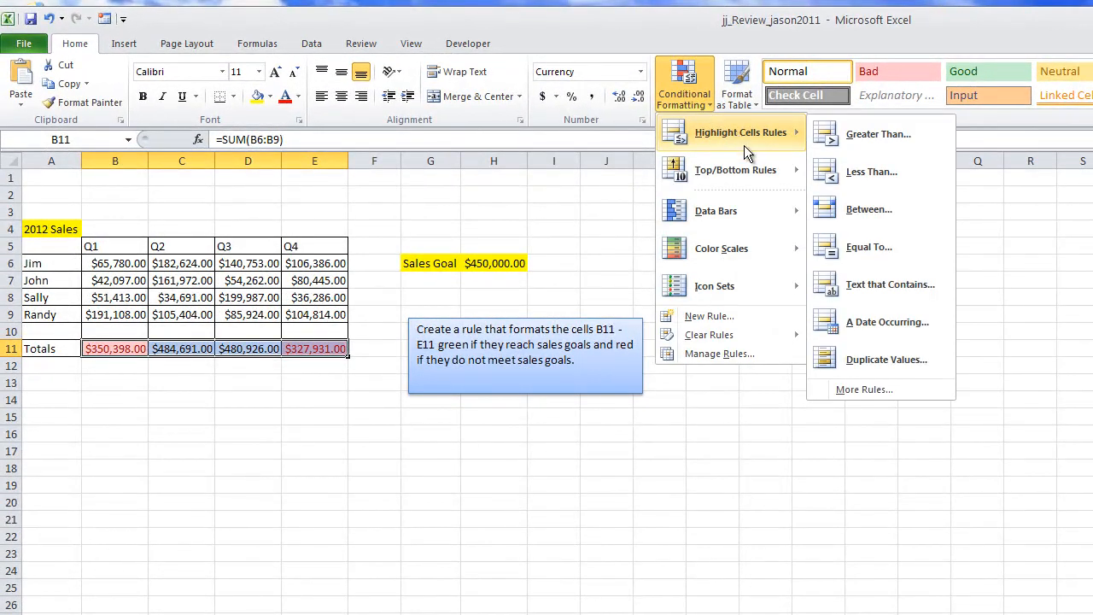
left_click(866, 134)
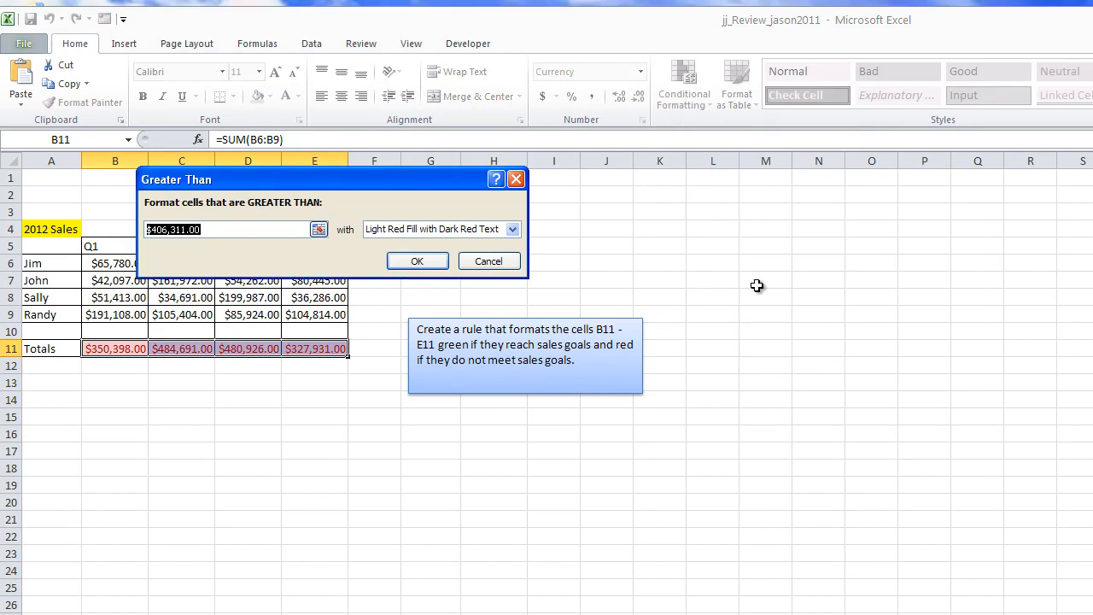
type("450000")
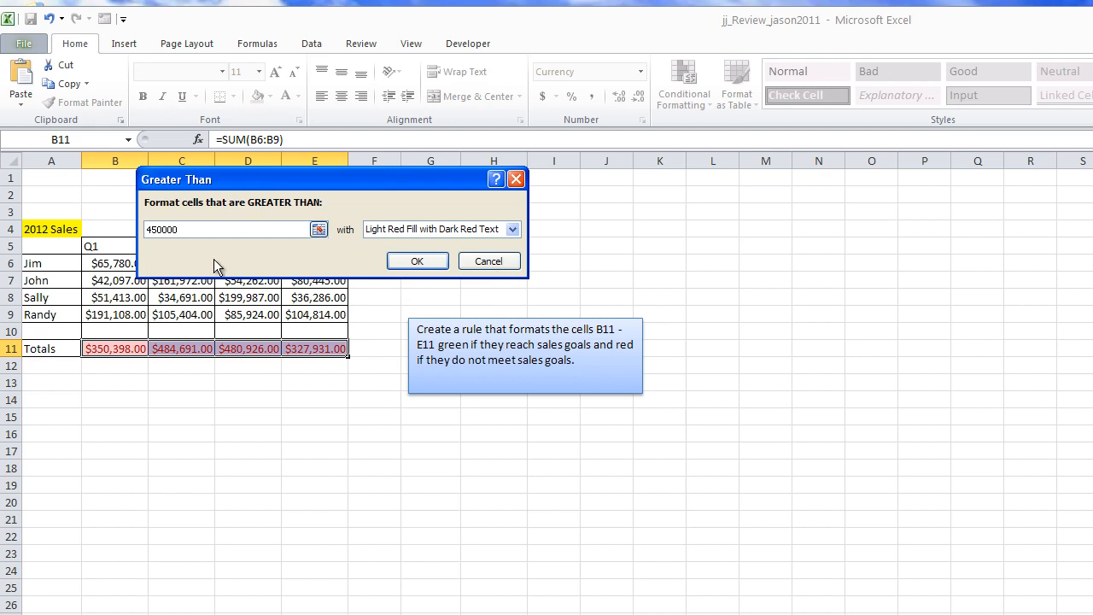
left_click(429, 229)
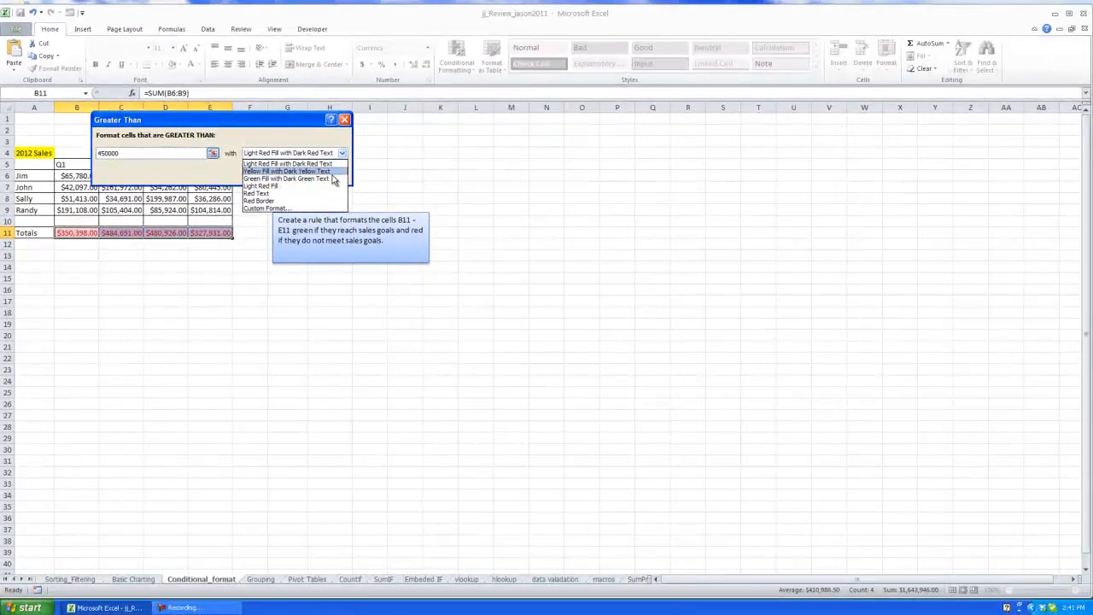
left_click(333, 180)
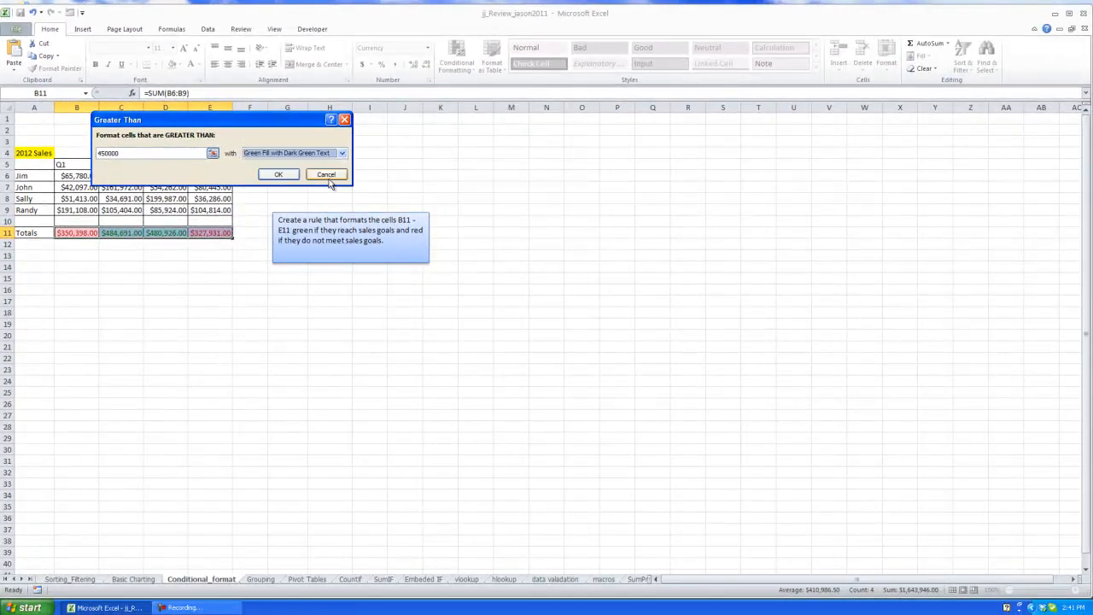
left_click(281, 179)
left_click_drag(171, 262, 172, 256)
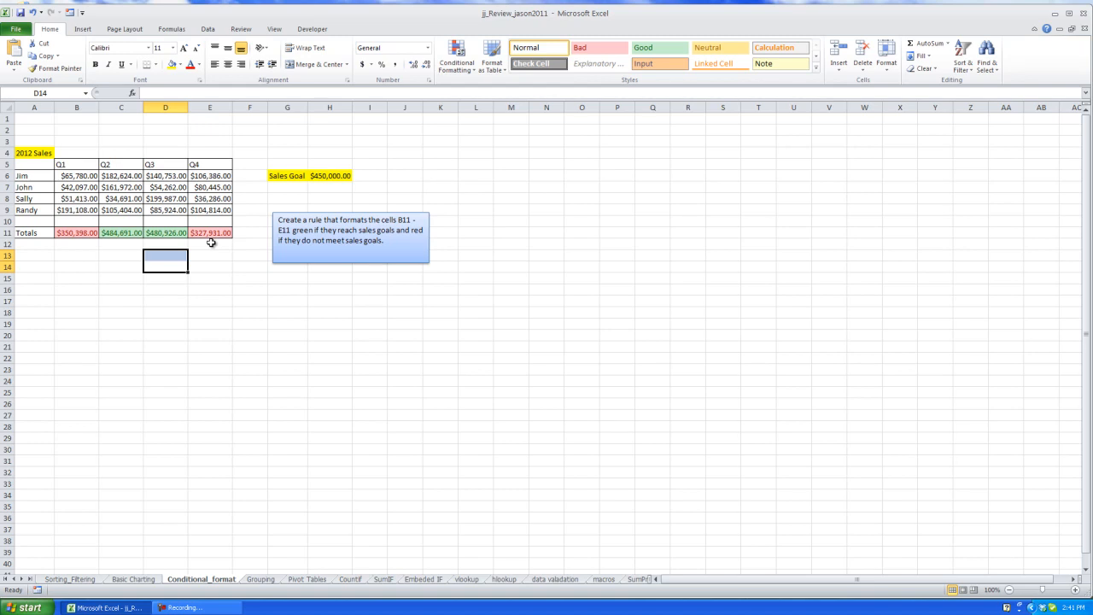
Change the Q4 sales figure in E7 to 280445 to test the rules on the Q4 total.
double_click(198, 187)
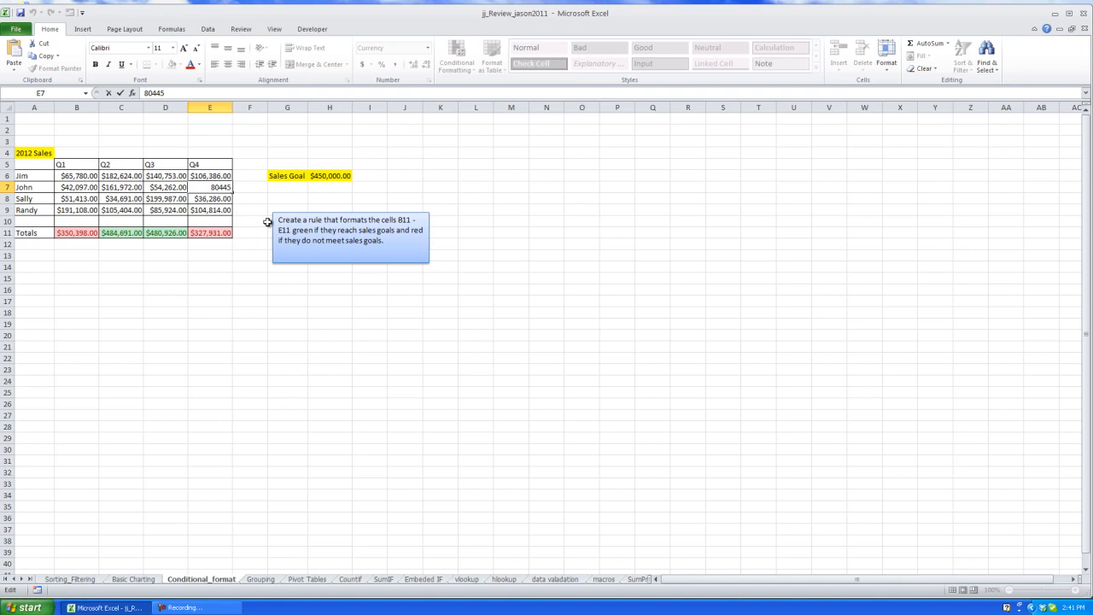
type("2")
key("Return")
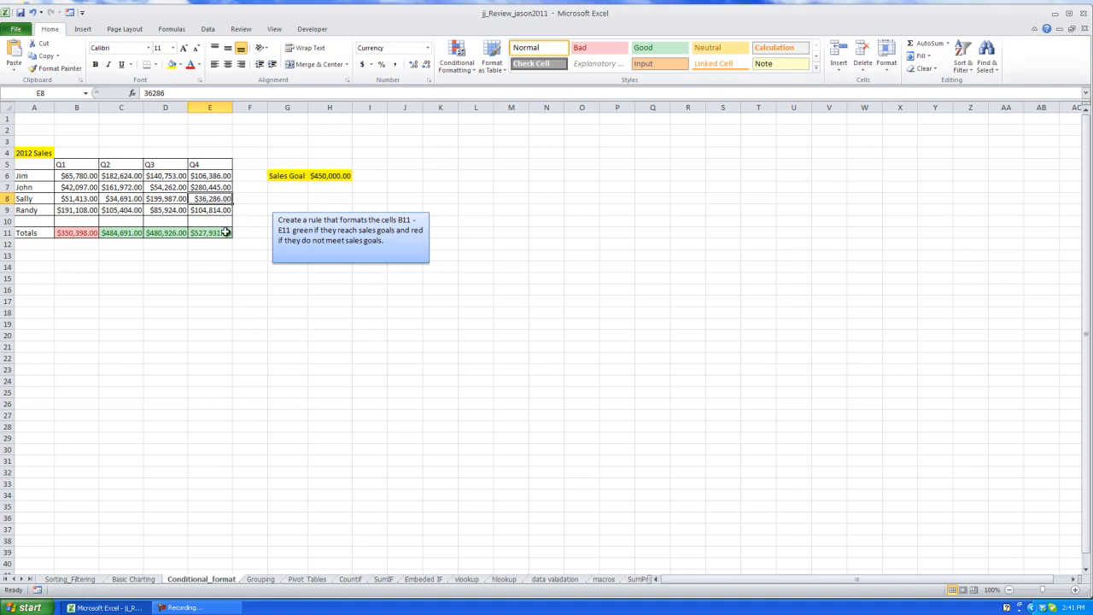
Restore the Q4 sales figure in E7 to 80445.
double_click(218, 187)
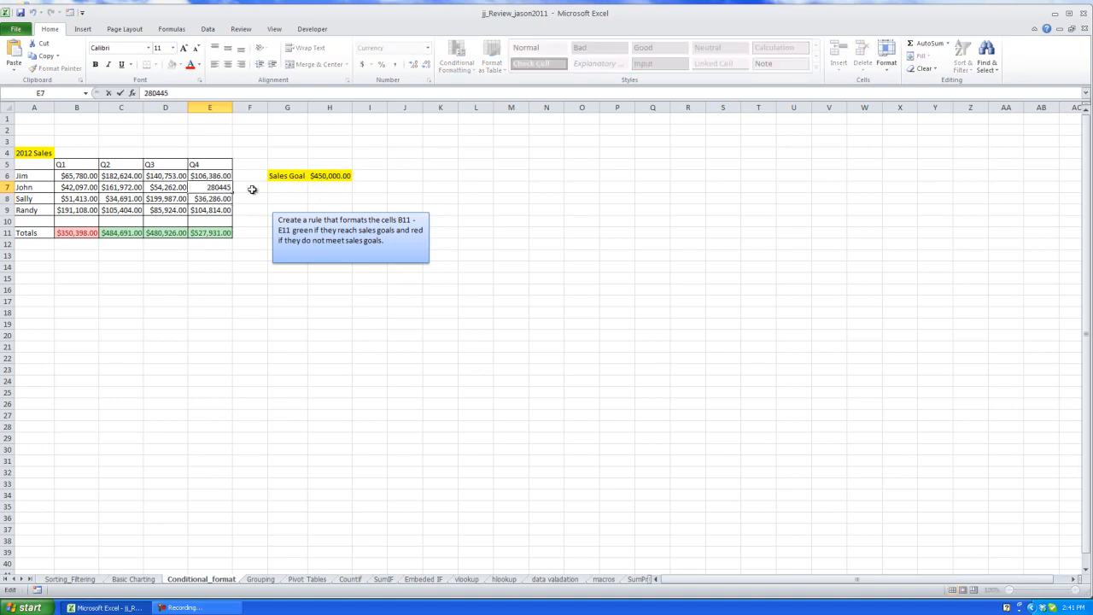
key("Left")
key("Left")
key("Left")
key("Delete")
key("Return")
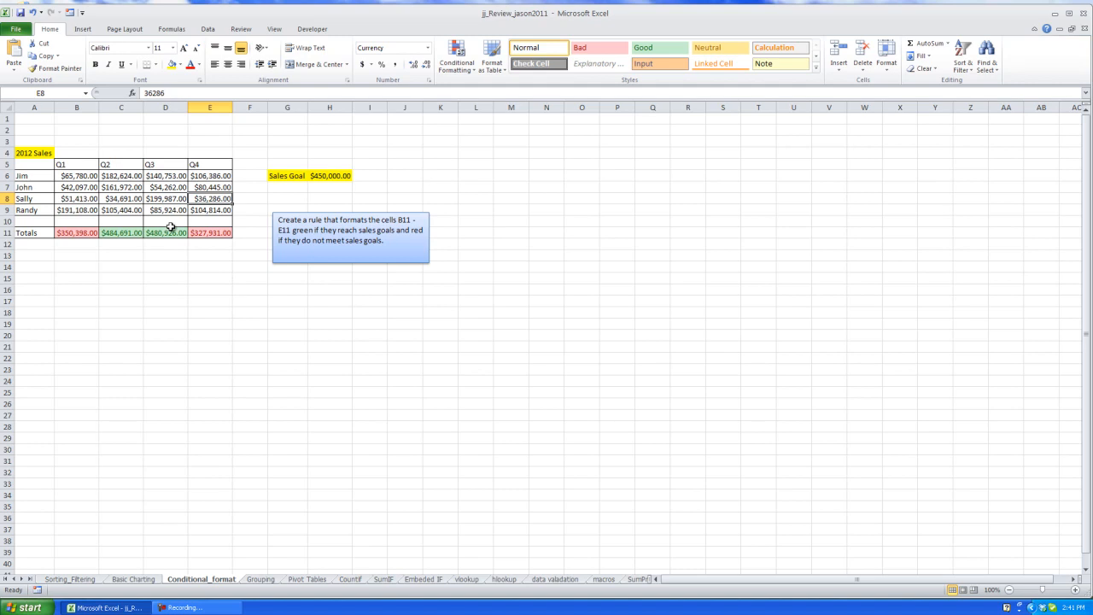
Display the conditional formatting rules for This Worksheet in the Rules Manager, moved clear of the sales table.
left_click(467, 72)
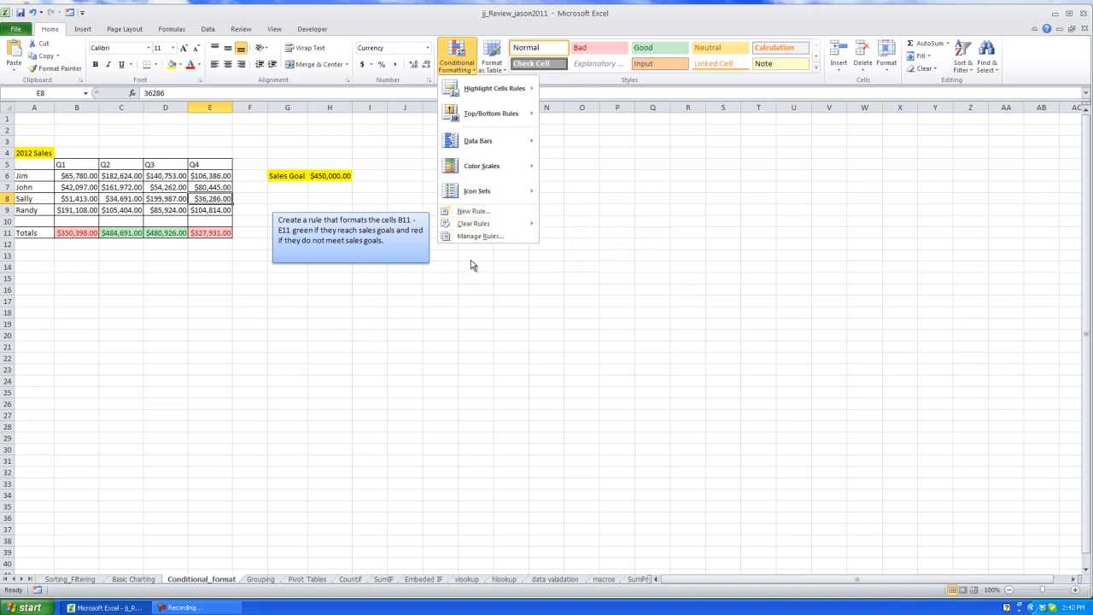
mouse_move(472, 227)
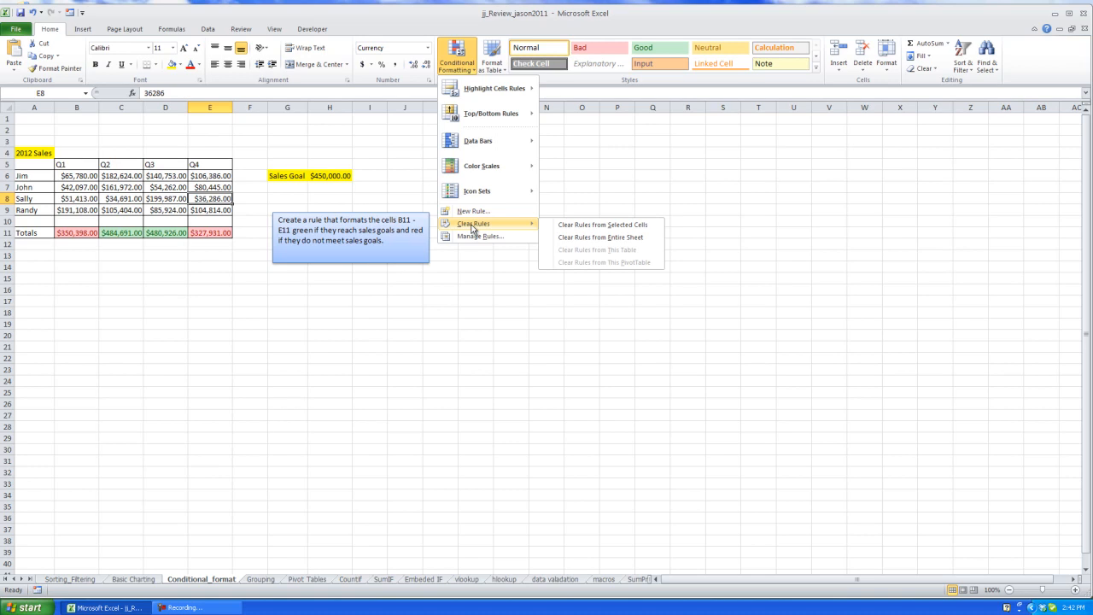
left_click(471, 237)
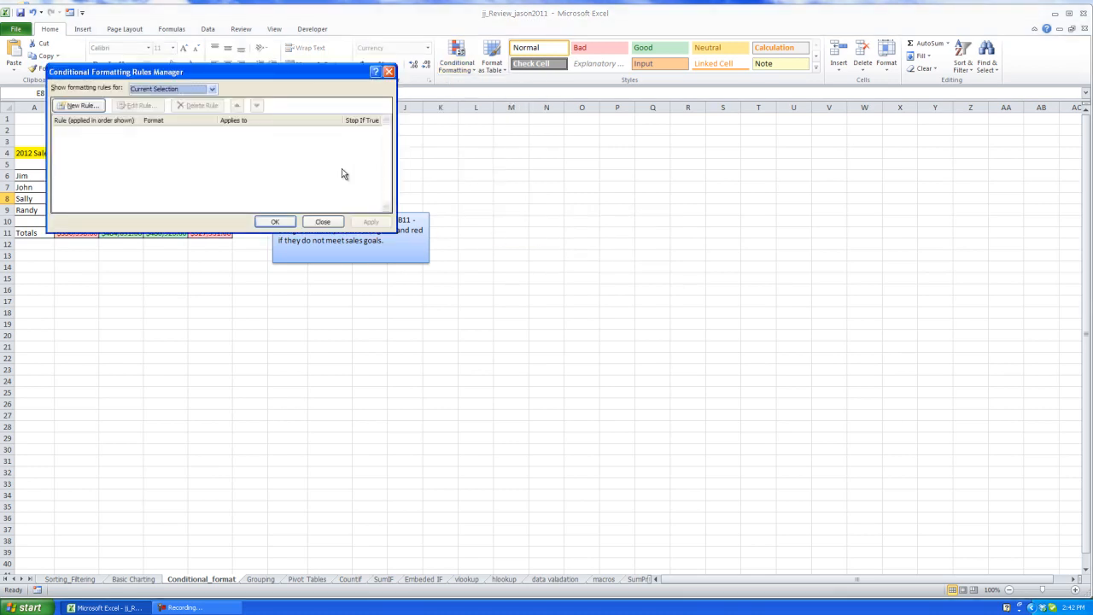
left_click_drag(237, 79, 516, 112)
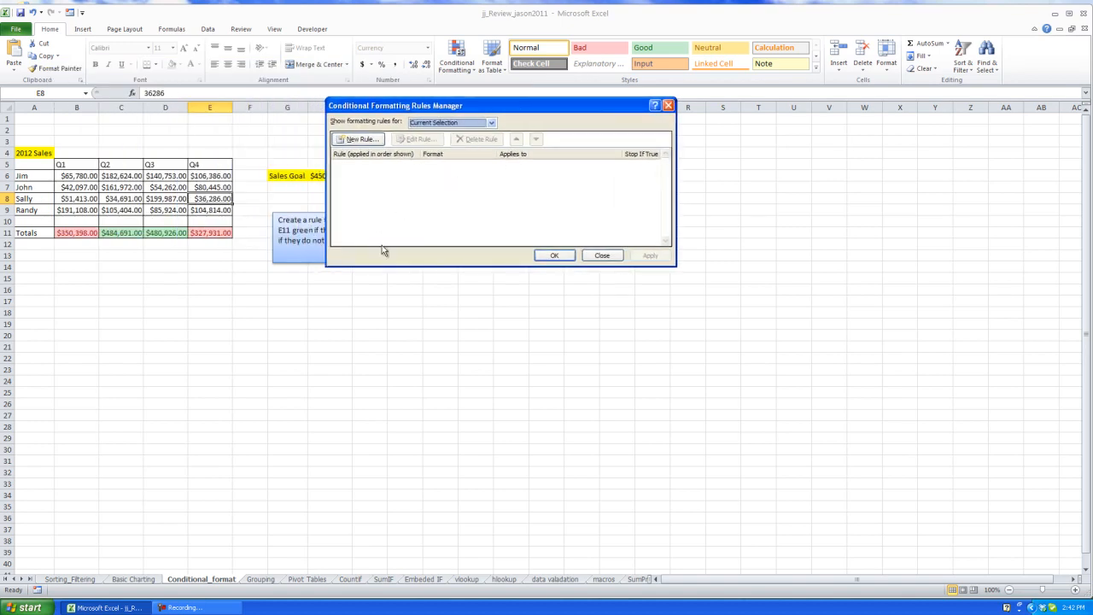
left_click(492, 123)
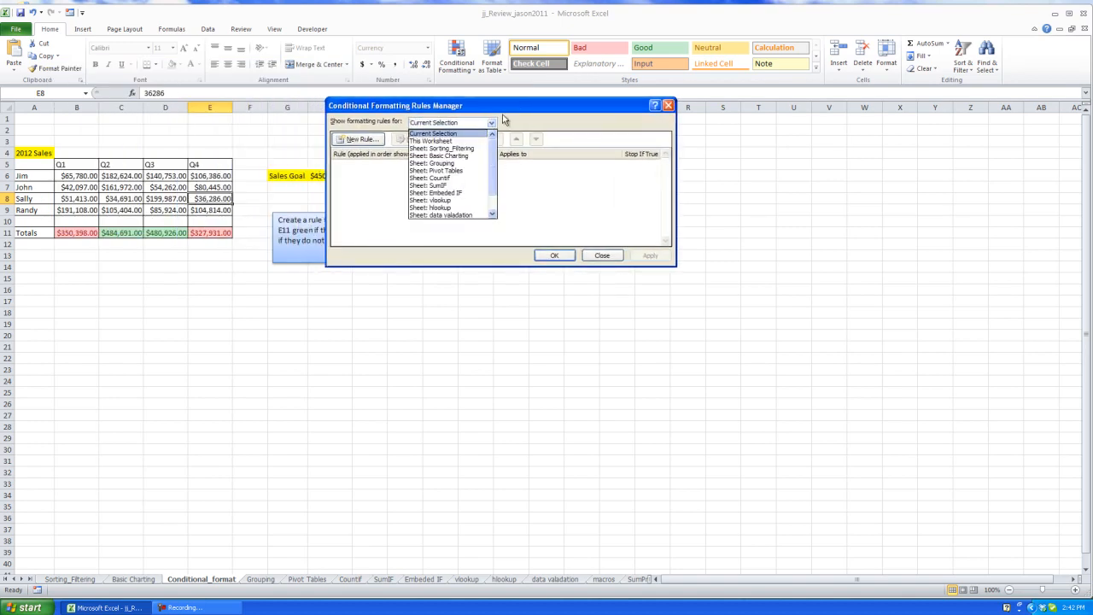
left_click(444, 141)
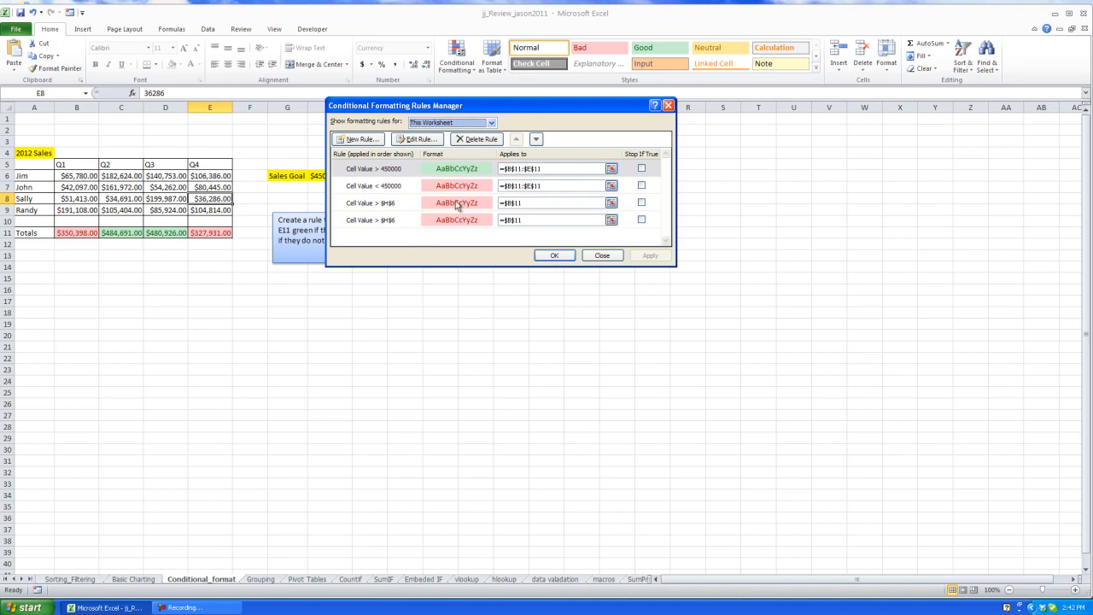
Inspect the settings of the less than 450000 rule in the rule editor and accept them without edits.
left_click(413, 186)
left_click(418, 139)
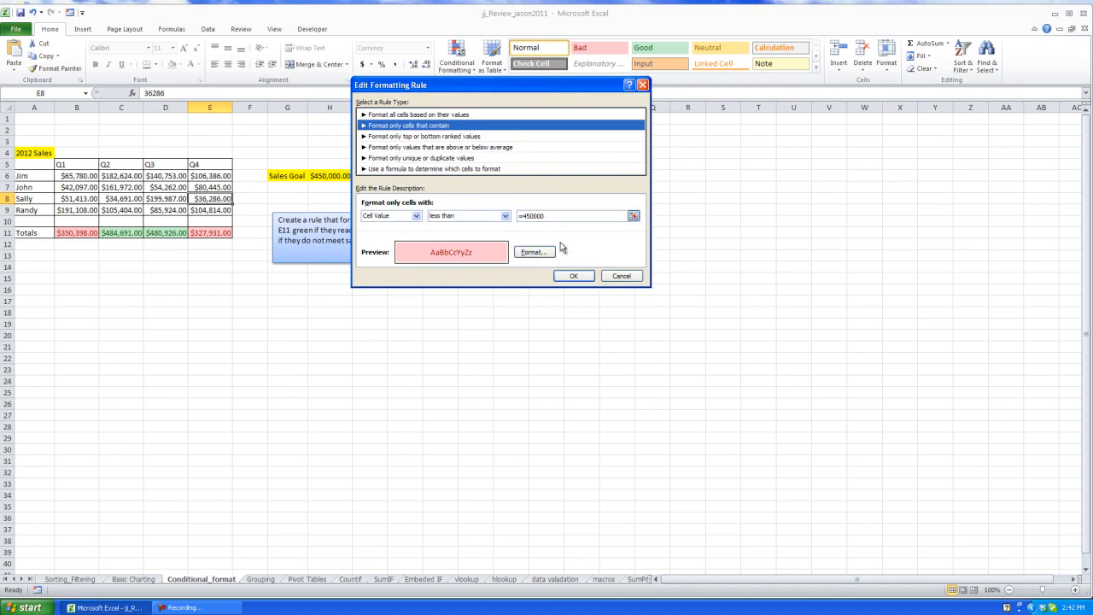
left_click(589, 277)
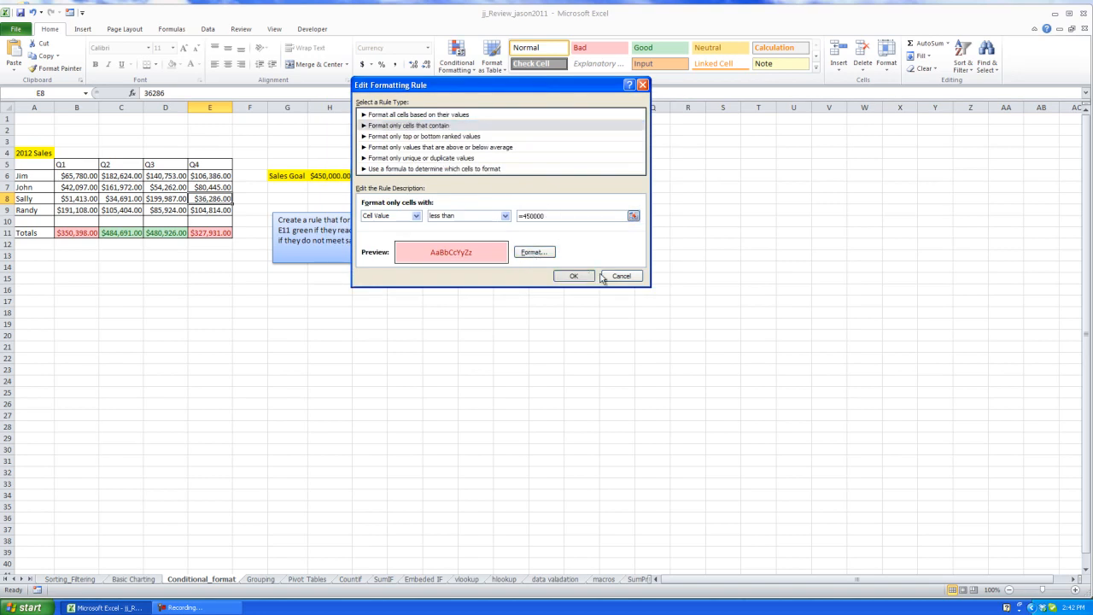
Dismiss the less than 450000 rule's editor and the Rules Manager without changing any rule.
left_click(621, 276)
left_click(603, 255)
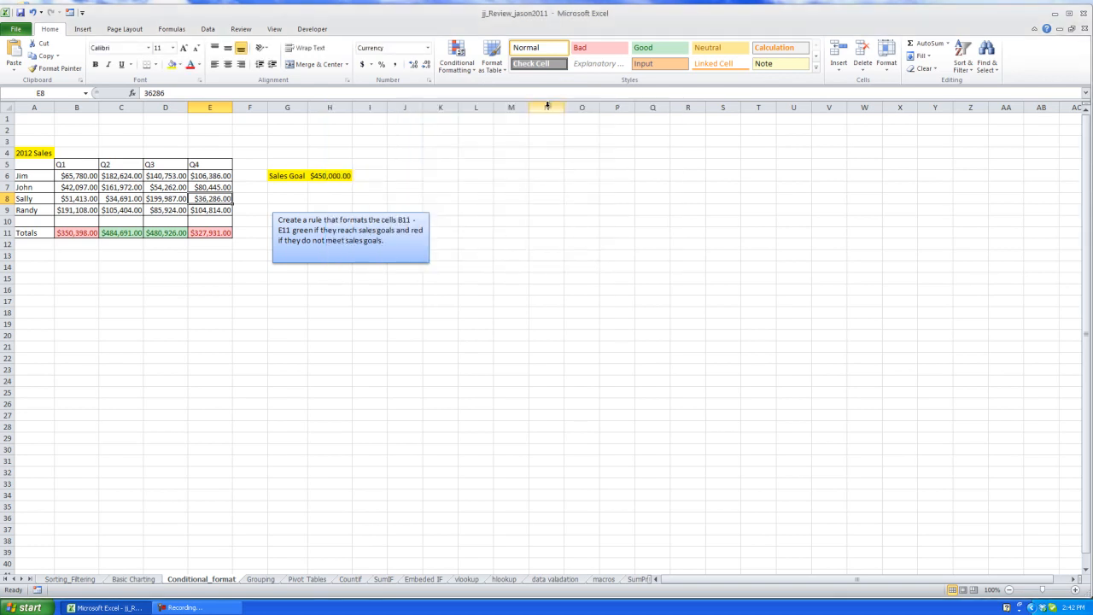
Review the conditional formatting choices for Highlight Cells, Top/Bottom Rules, Data Bars, Color Scales and Icon Sets without applying any.
left_click(464, 72)
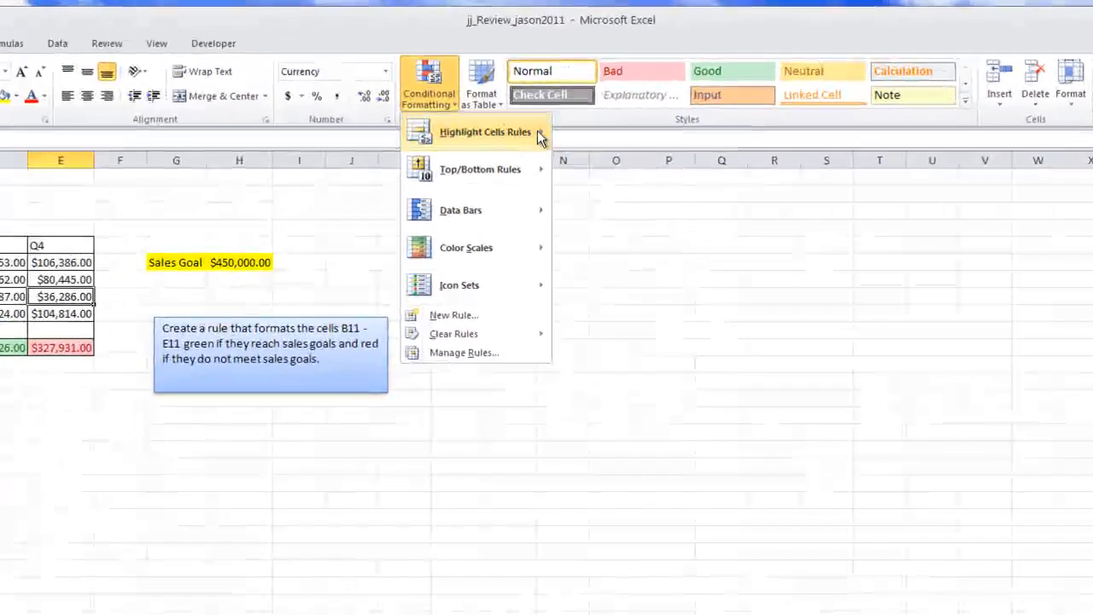
mouse_move(530, 92)
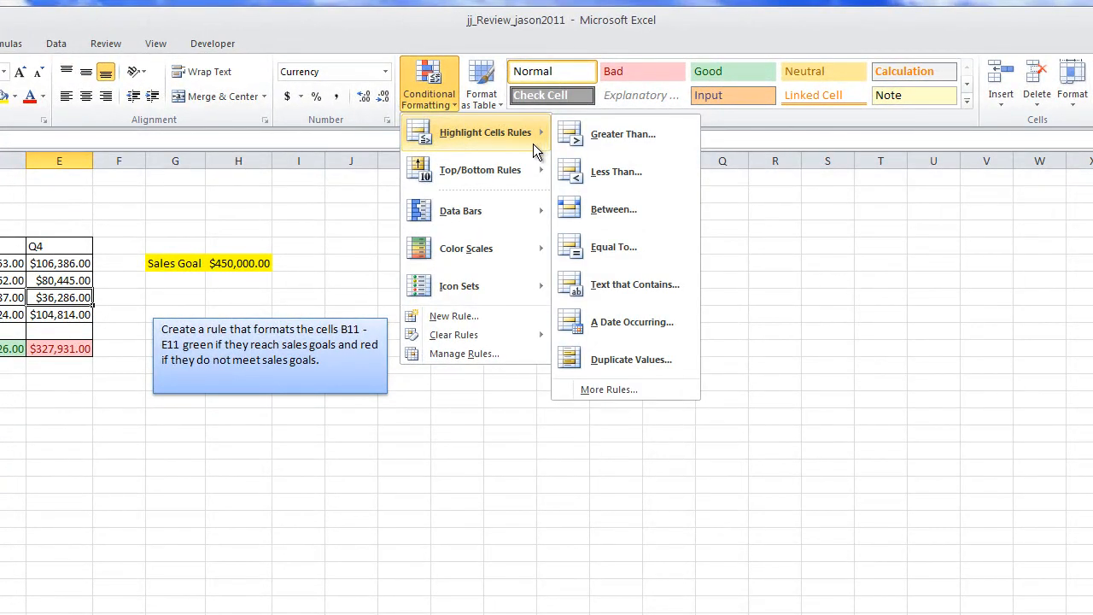
mouse_move(523, 169)
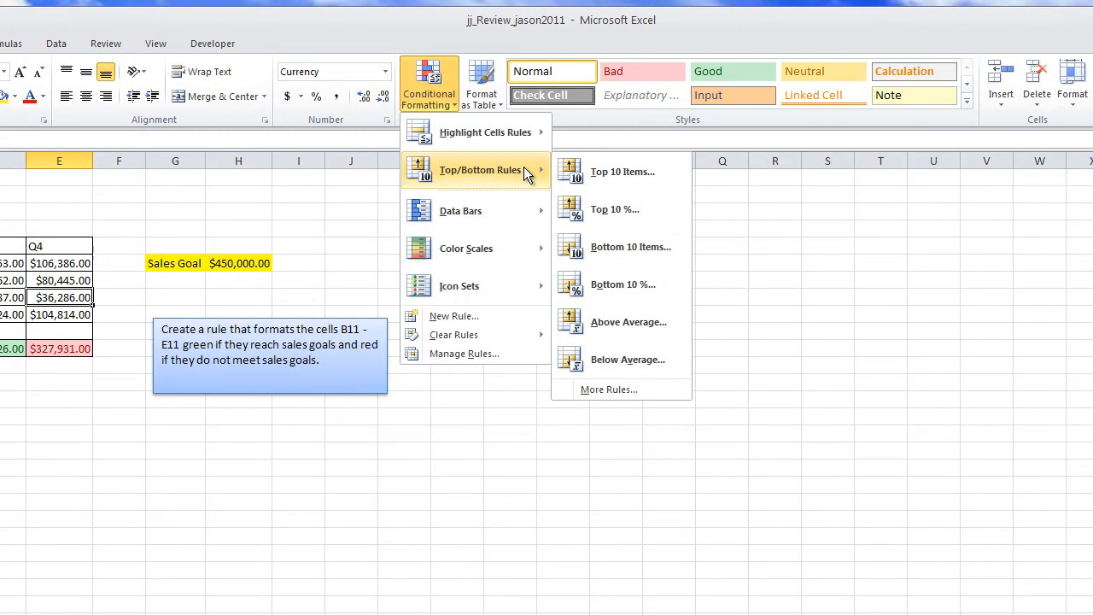
mouse_move(511, 214)
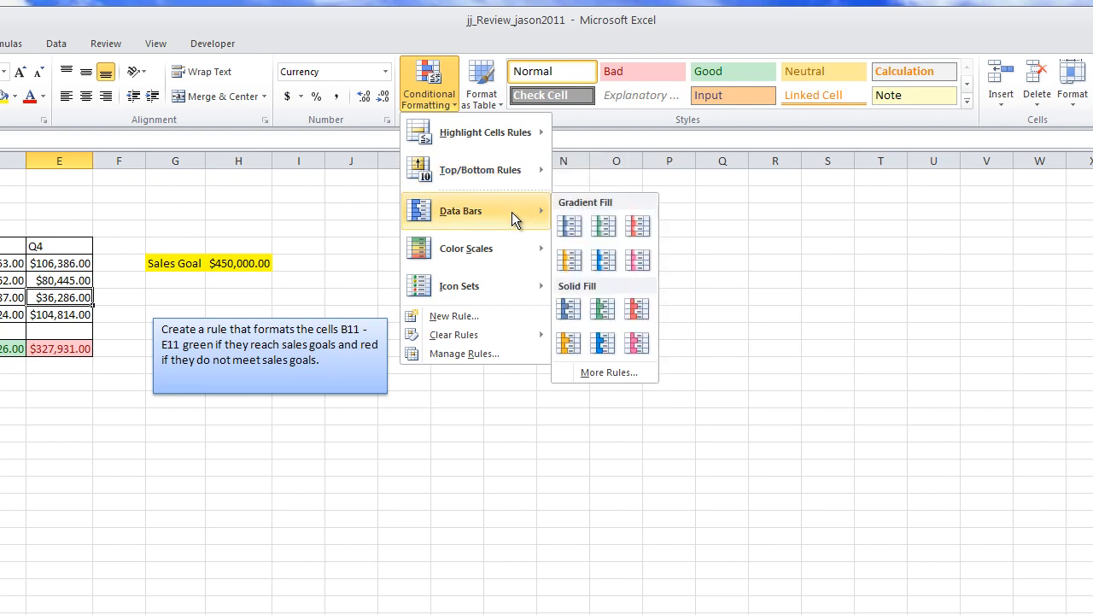
mouse_move(512, 245)
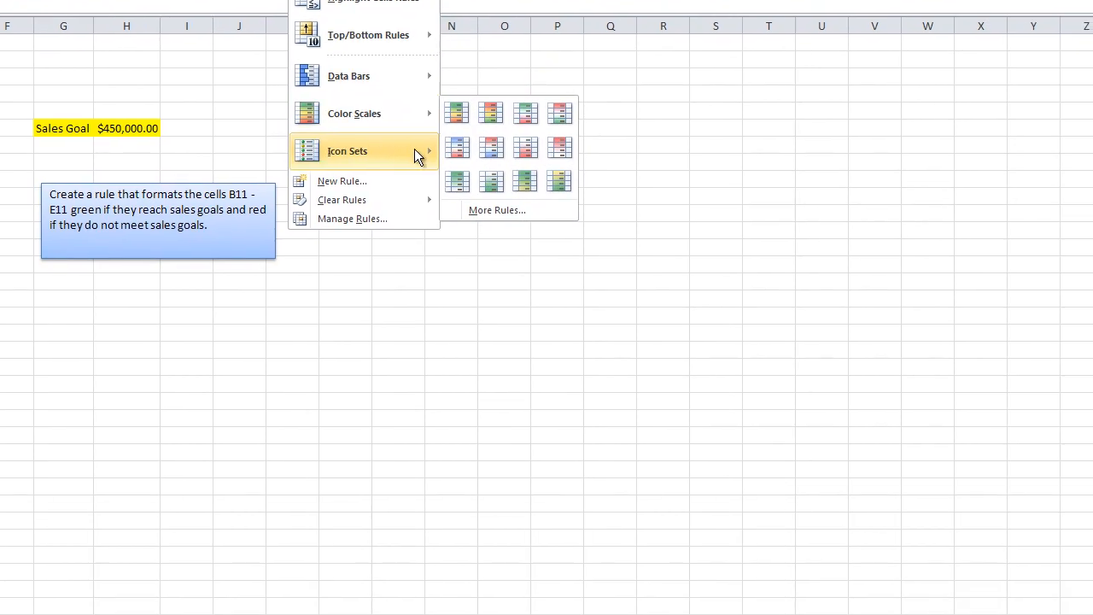
mouse_move(477, 231)
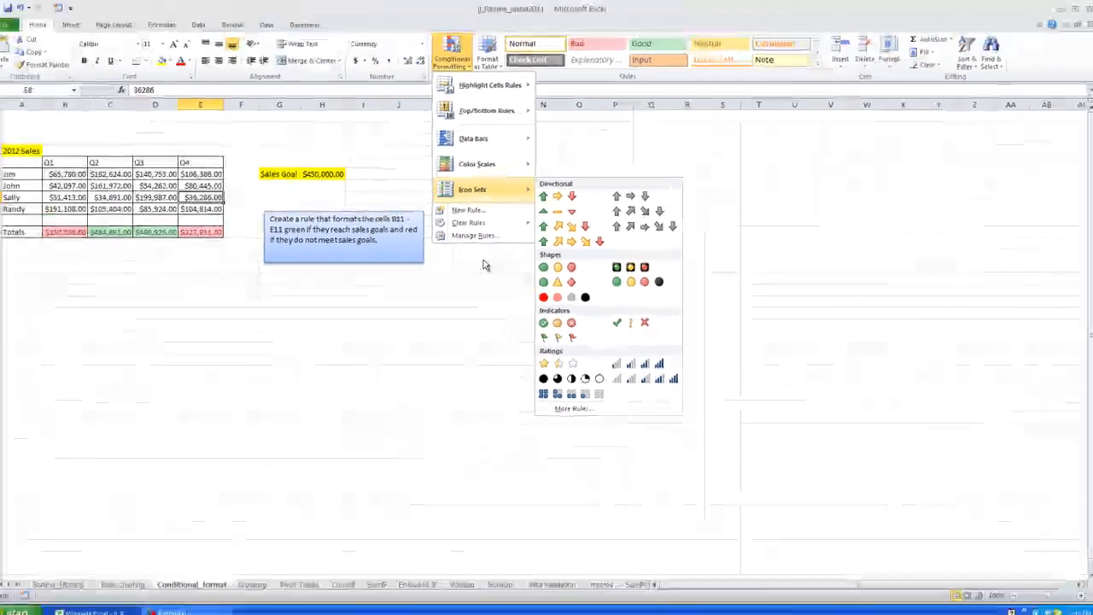
left_click(409, 256)
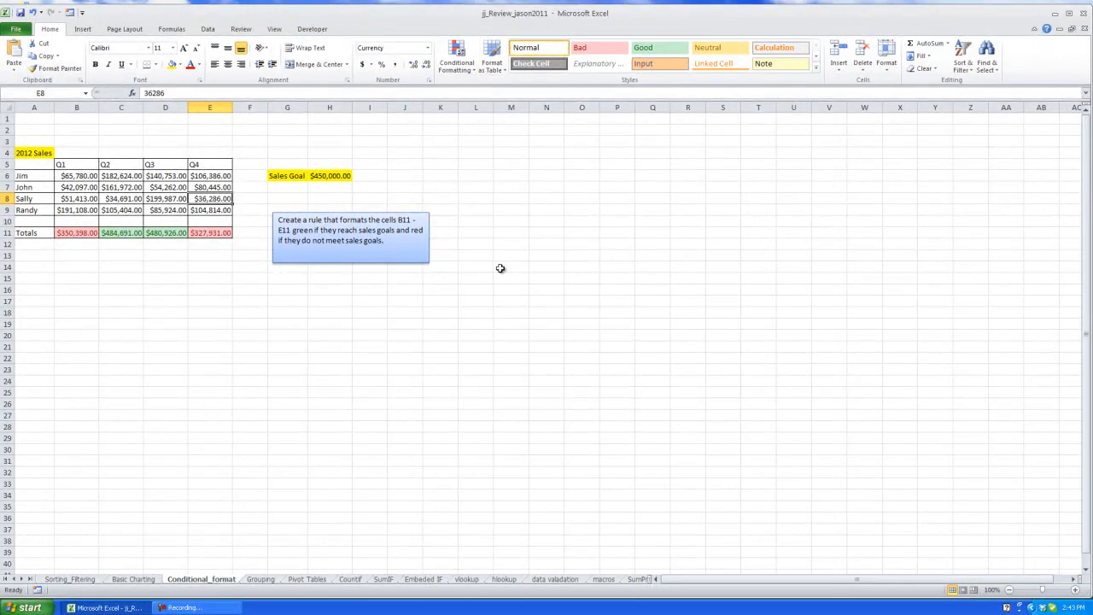